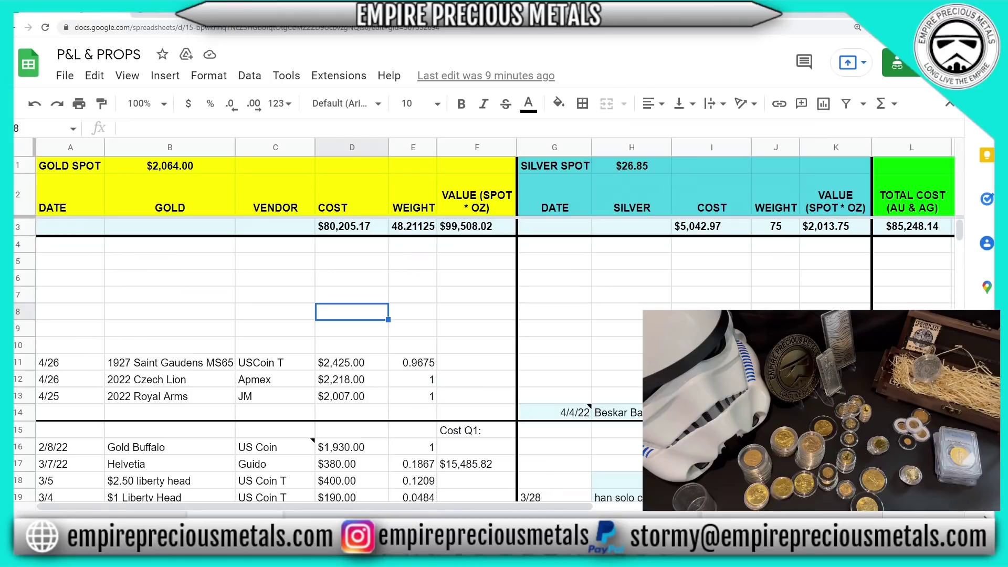
# Set the gold spot price to $1,881 and the silver spot price to $22.31 in the header row
pyautogui.click(179, 169)
pyautogui.write('1881')
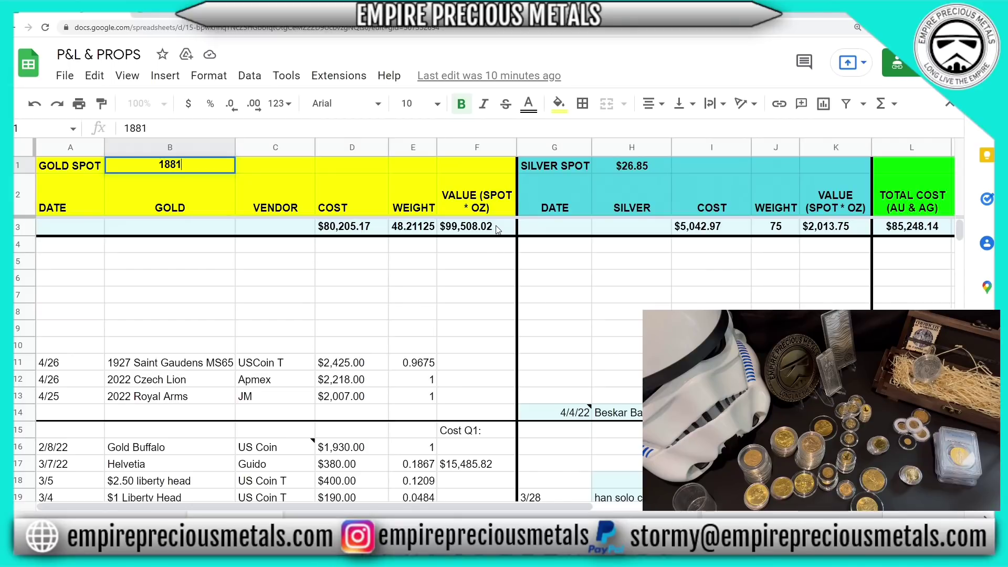
pyautogui.press('Return')
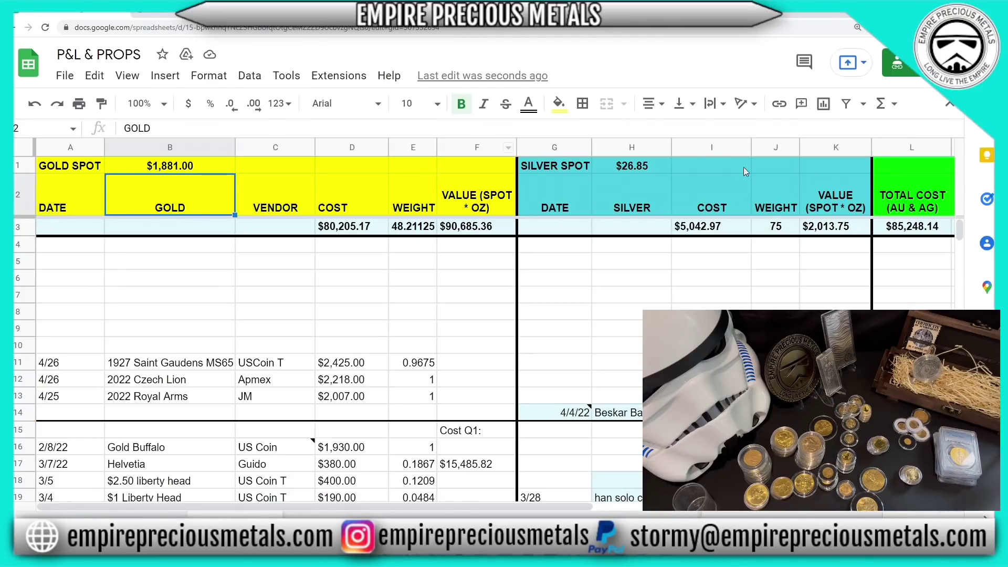
pyautogui.click(633, 168)
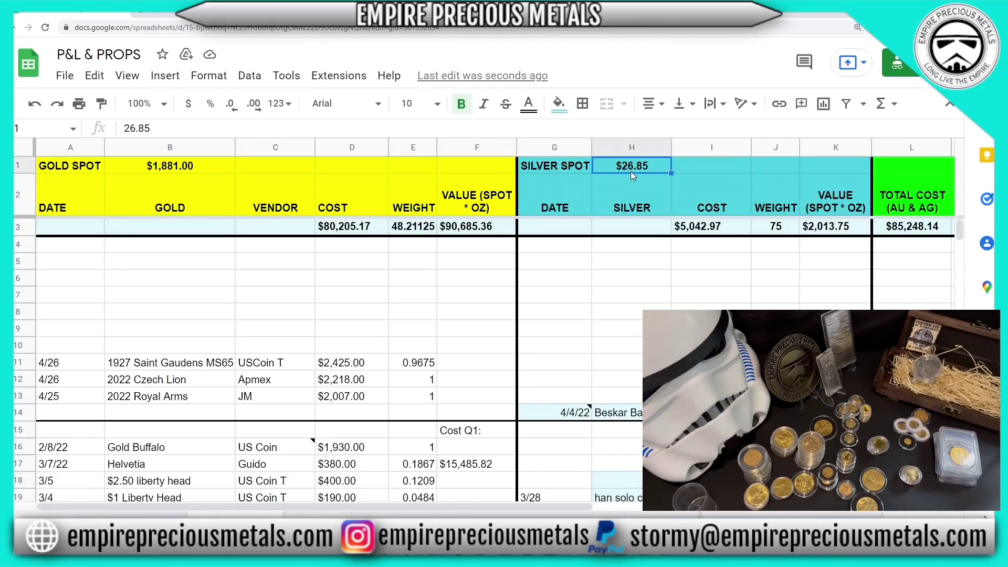
pyautogui.write('22.31')
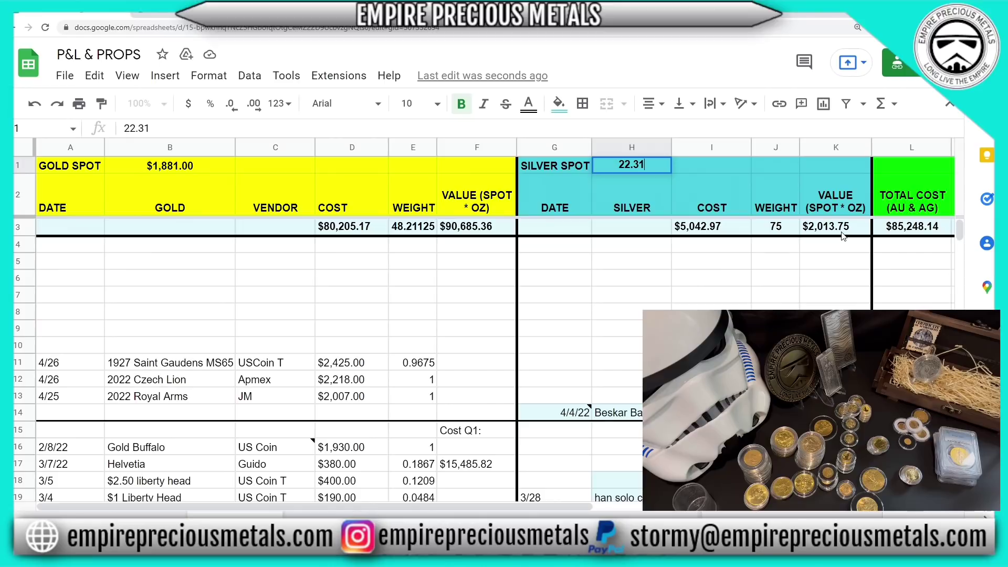
pyautogui.press('Return')
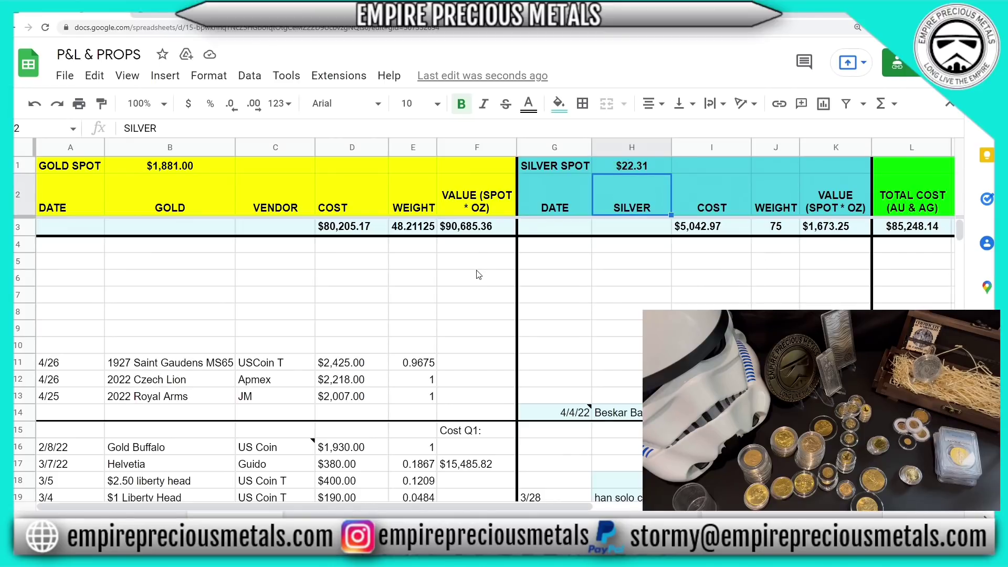
# Look through the dated gold purchases with their costs and weights, including the note on the 1/10 Gold Eagles Type 2 entry
pyautogui.scroll(-3, 482, 273)
pyautogui.scroll(2, 482, 290)
pyautogui.scroll(1, 482, 290)
pyautogui.scroll(-2, 481, 290)
pyautogui.scroll(2, 482, 291)
pyautogui.scroll(-12, 481, 291)
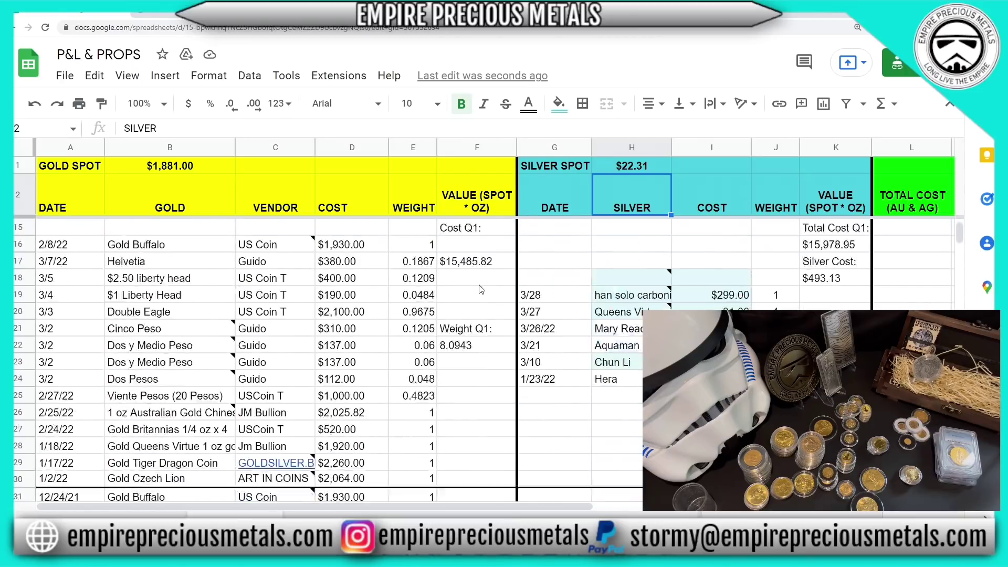
pyautogui.scroll(12, 481, 290)
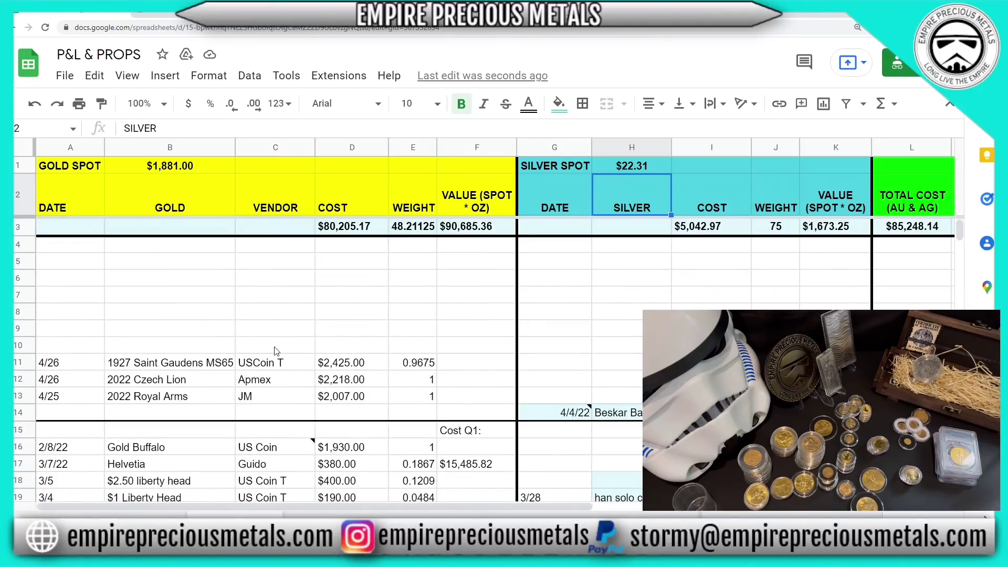
pyautogui.scroll(-9, 278, 399)
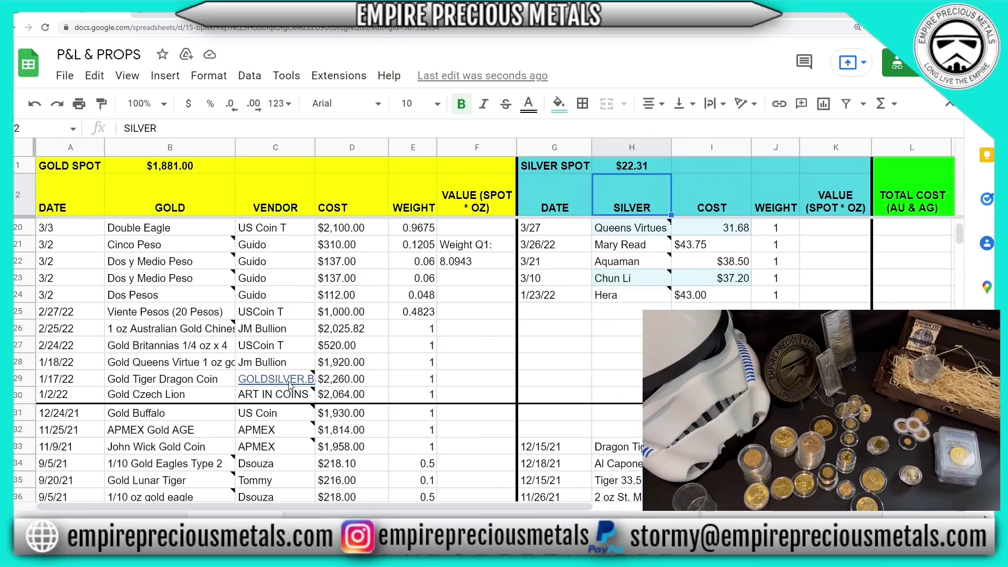
pyautogui.scroll(-3, 289, 404)
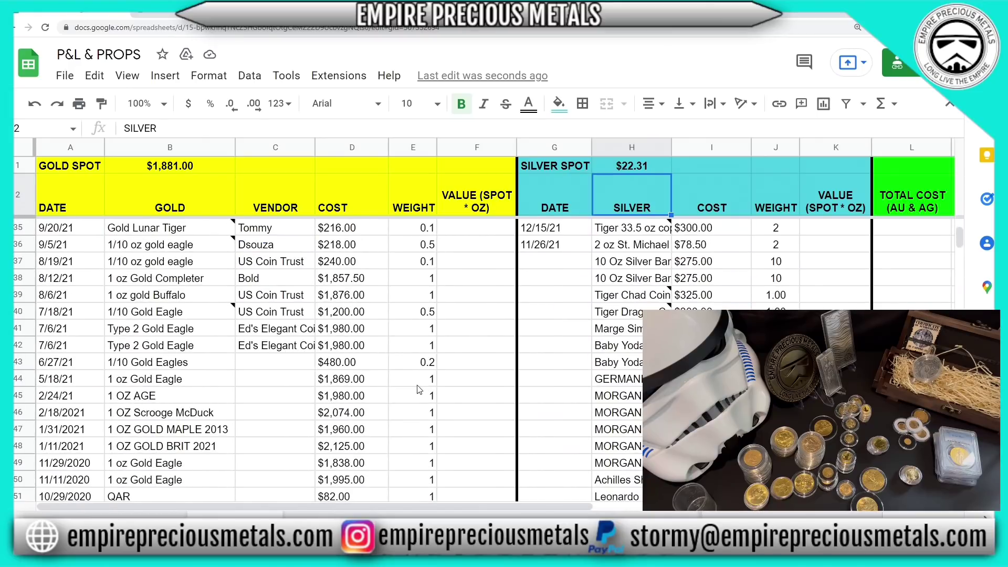
pyautogui.scroll(3, 157, 388)
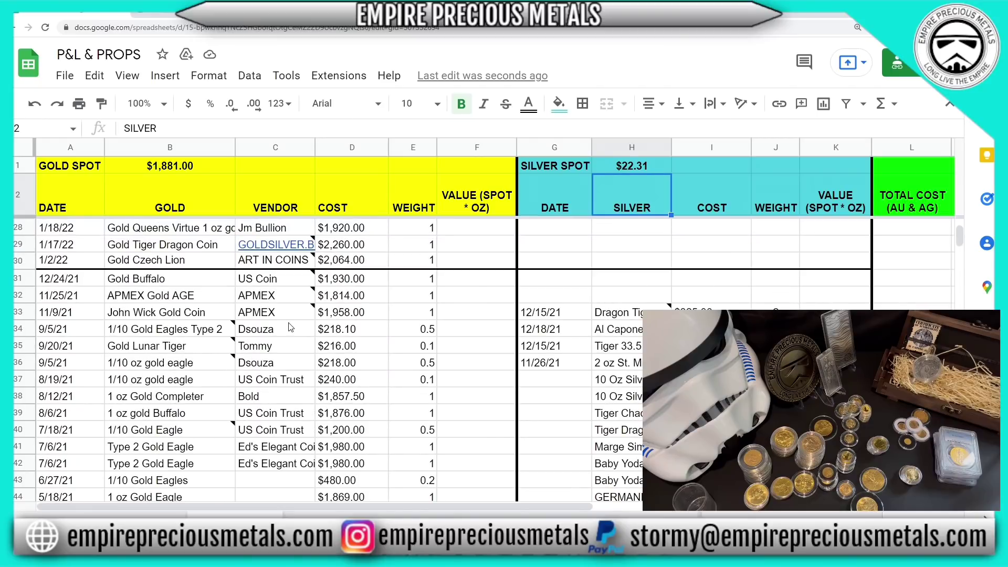
pyautogui.moveTo(238, 329)
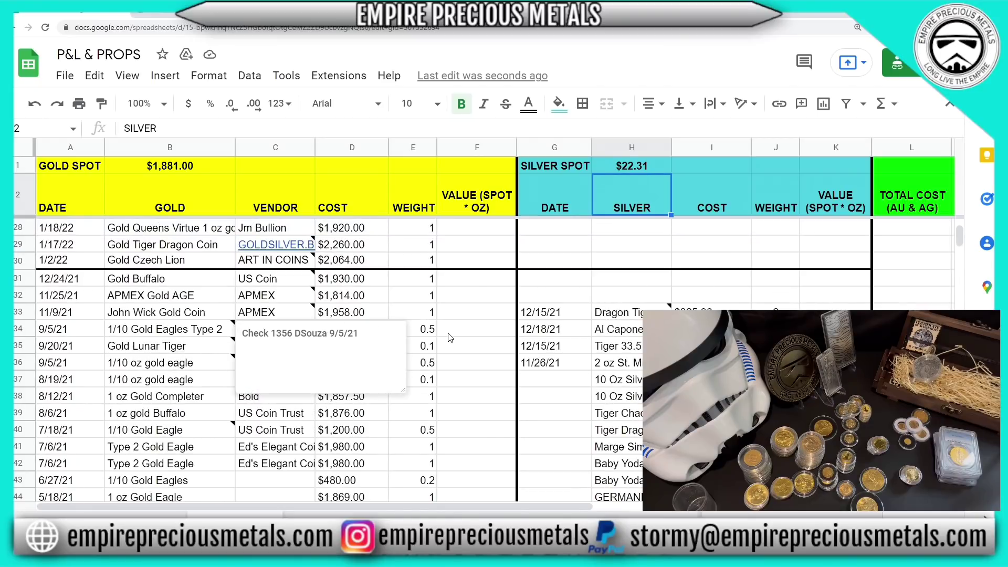
pyautogui.click(446, 420)
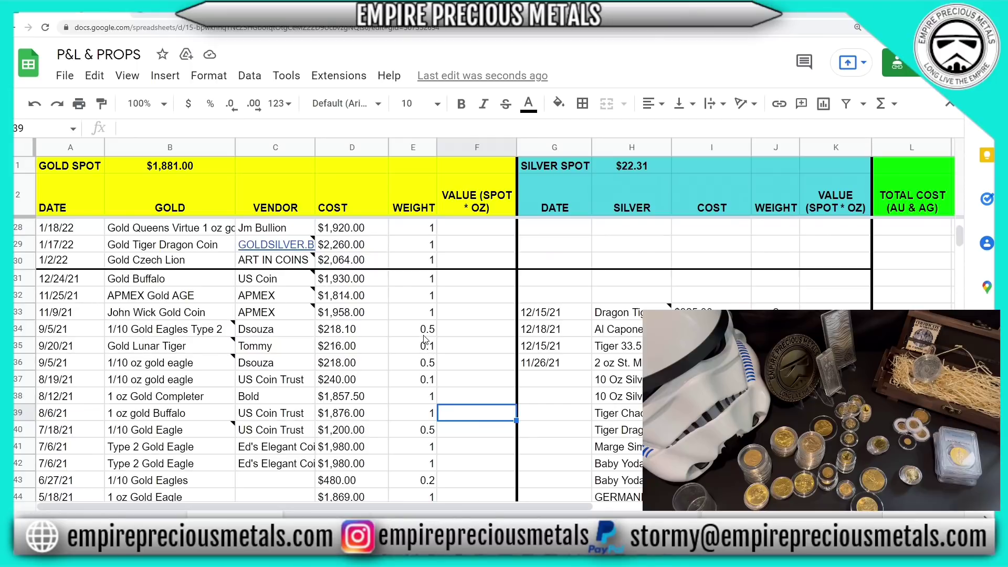
pyautogui.scroll(3, 423, 321)
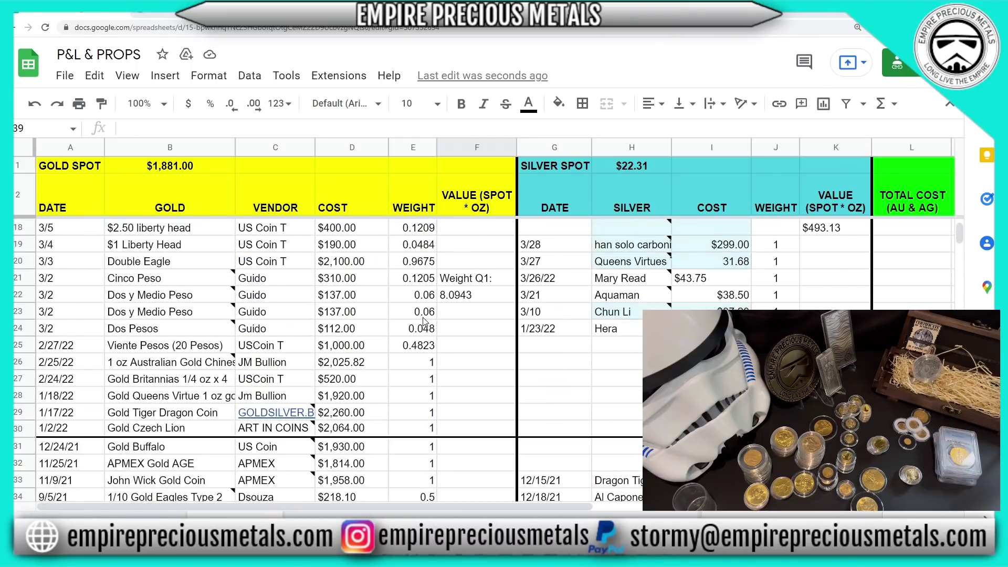
pyautogui.scroll(5, 424, 321)
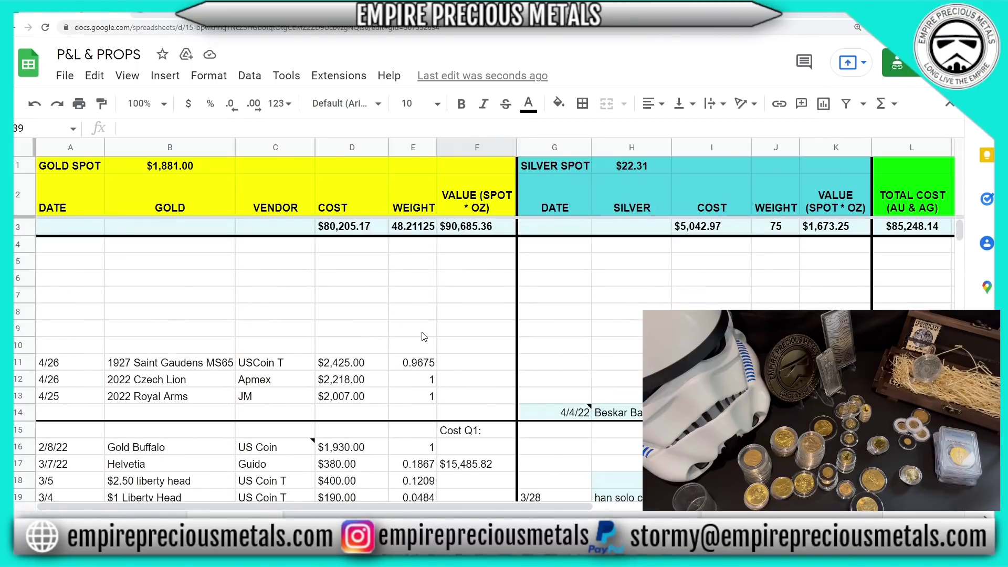
pyautogui.scroll(-2, 424, 337)
pyautogui.scroll(1, 424, 337)
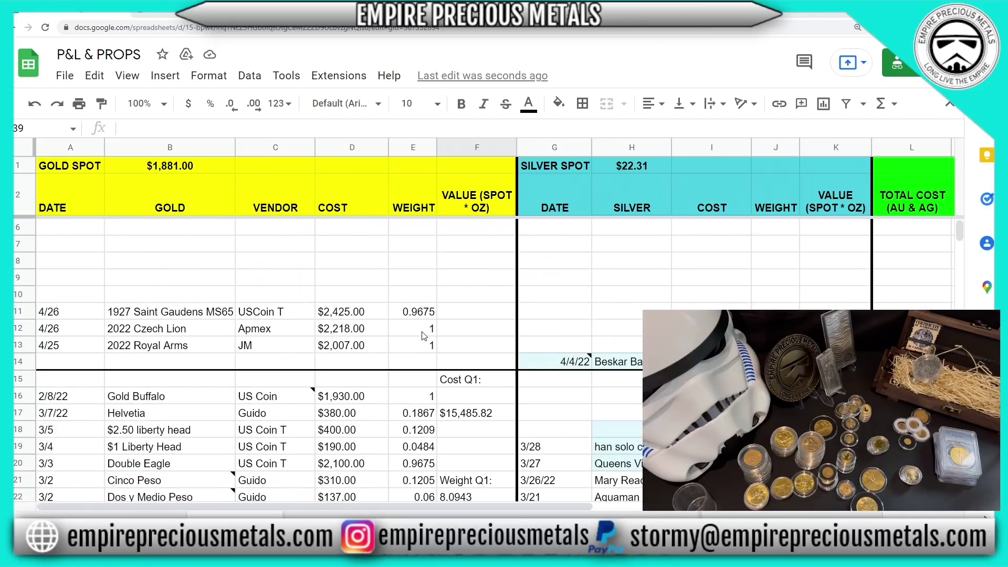
# Fill the date cell of the 1927 Saint Gaudens MS65 purchase with bright green
pyautogui.click(150, 314)
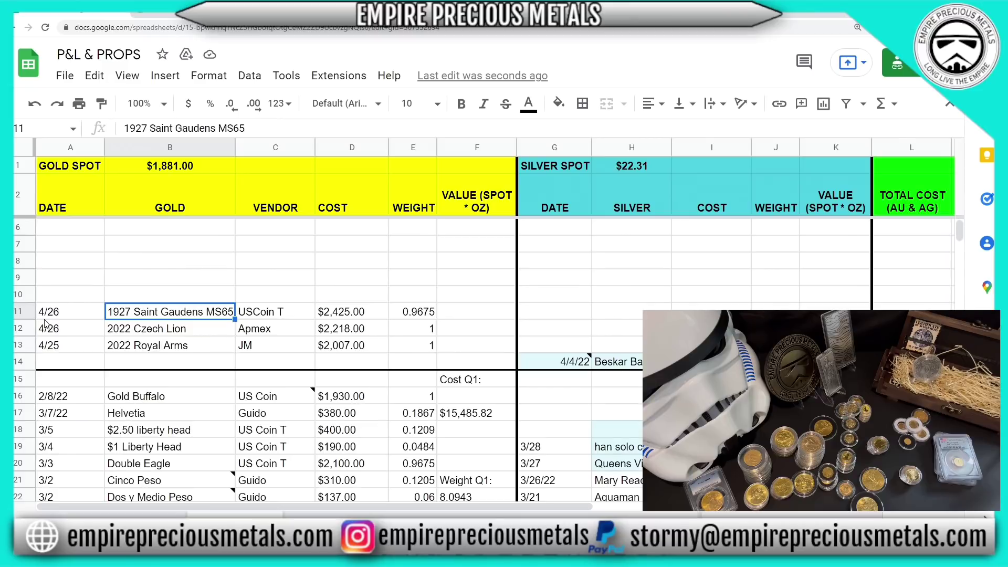
pyautogui.click(27, 317)
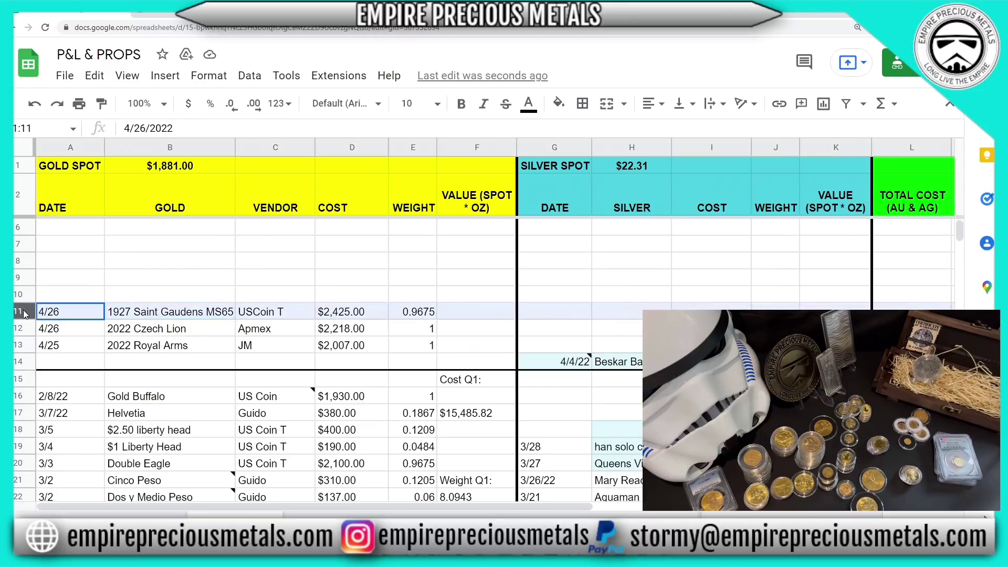
pyautogui.click(384, 317)
pyautogui.click(89, 315)
pyautogui.click(558, 103)
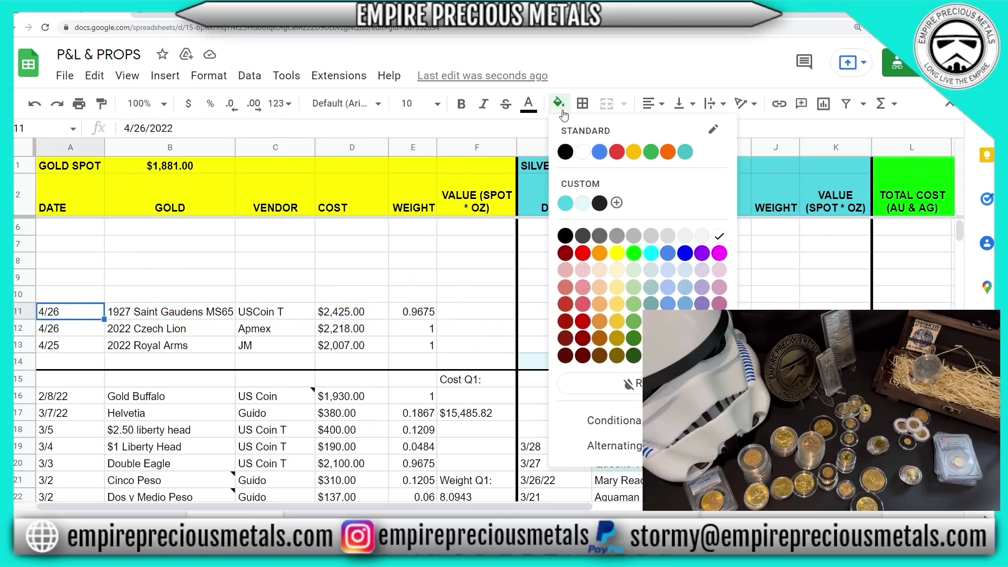
pyautogui.click(634, 254)
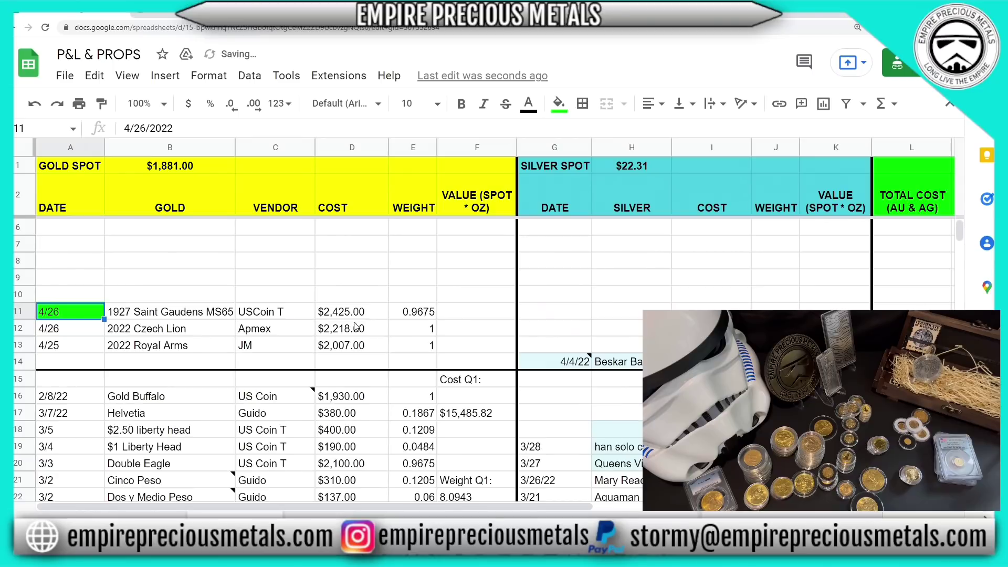
pyautogui.click(432, 315)
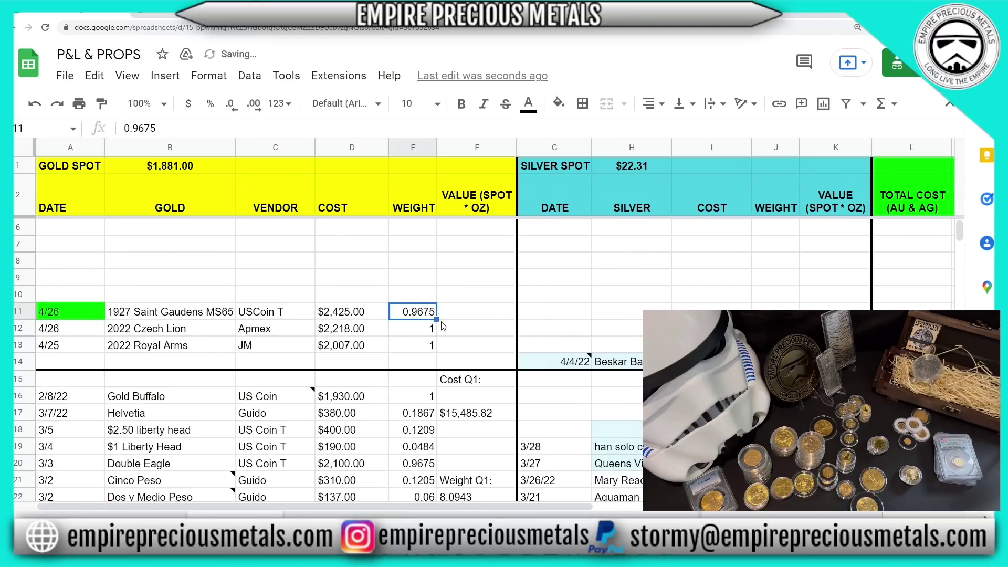
# Fill the date cell of the 2022 Czech Lion purchase with the same bright green
pyautogui.click(152, 335)
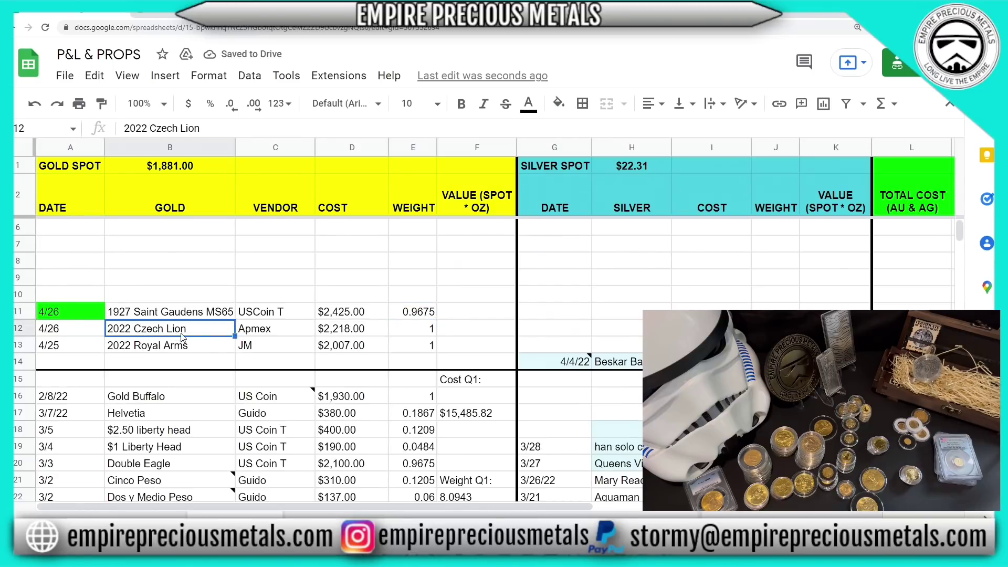
pyautogui.click(89, 335)
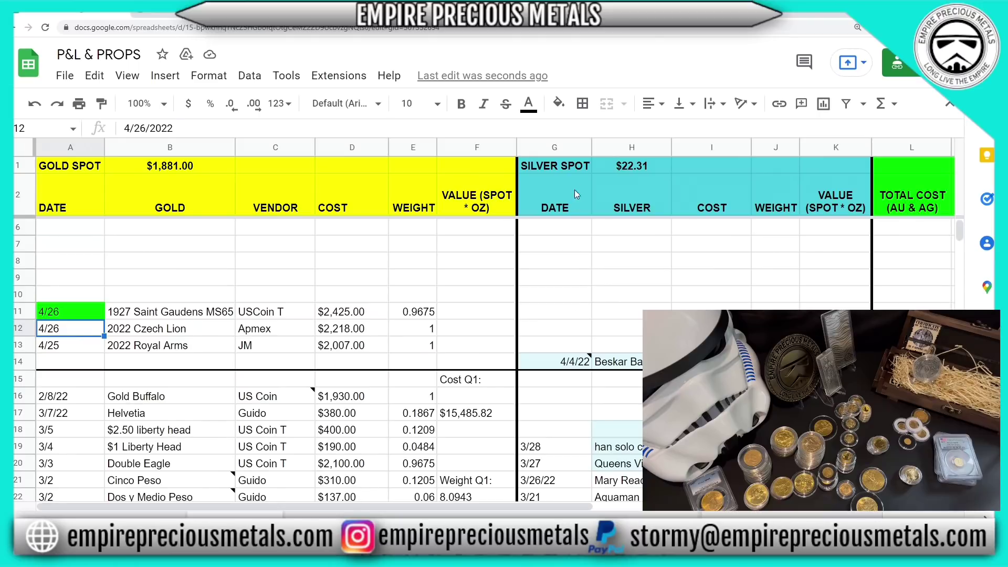
pyautogui.click(558, 103)
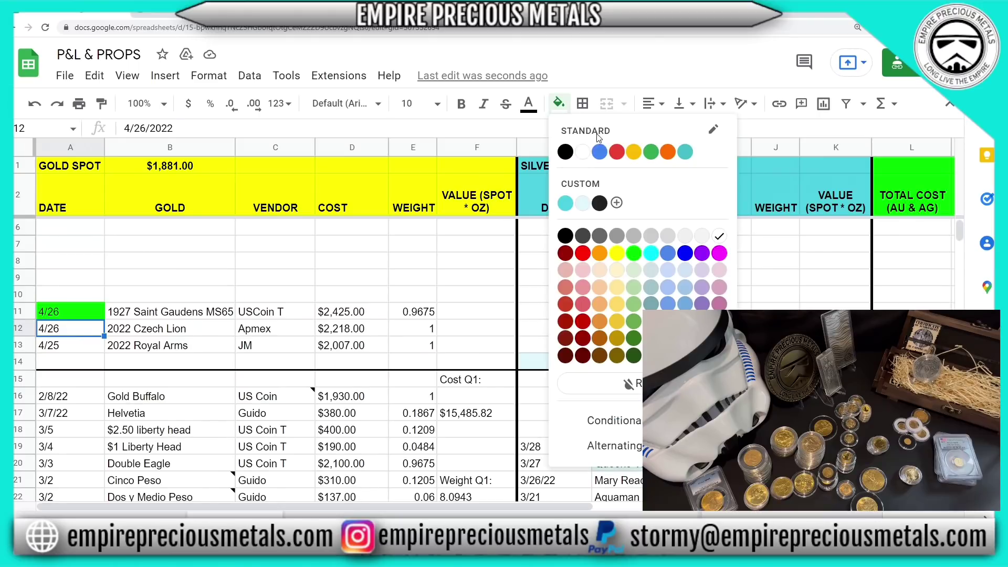
pyautogui.click(633, 255)
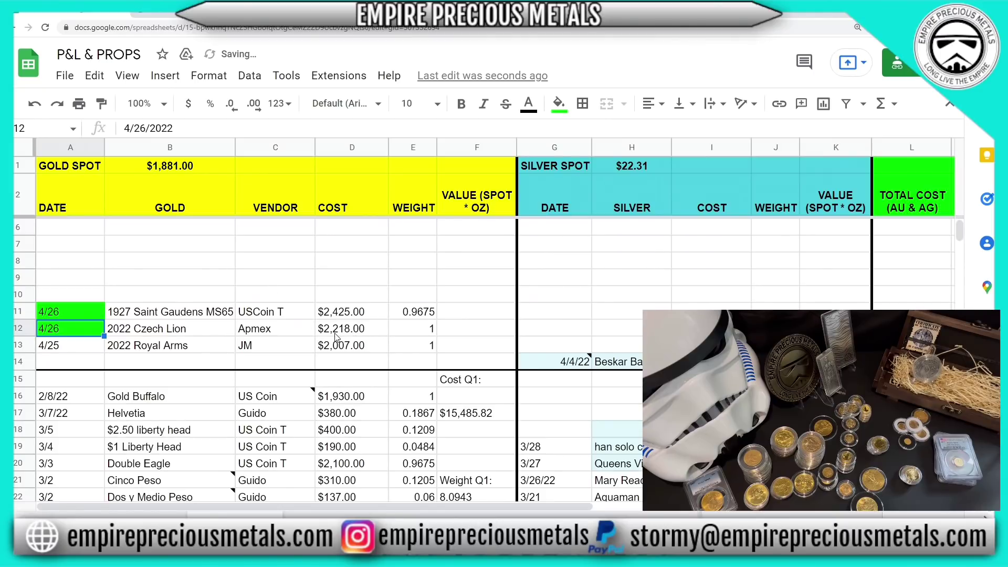
# Review the 2022 Royal Arms entry, the first-quarter purchases, and the combined gold and silver total cost and total worth
pyautogui.click(170, 350)
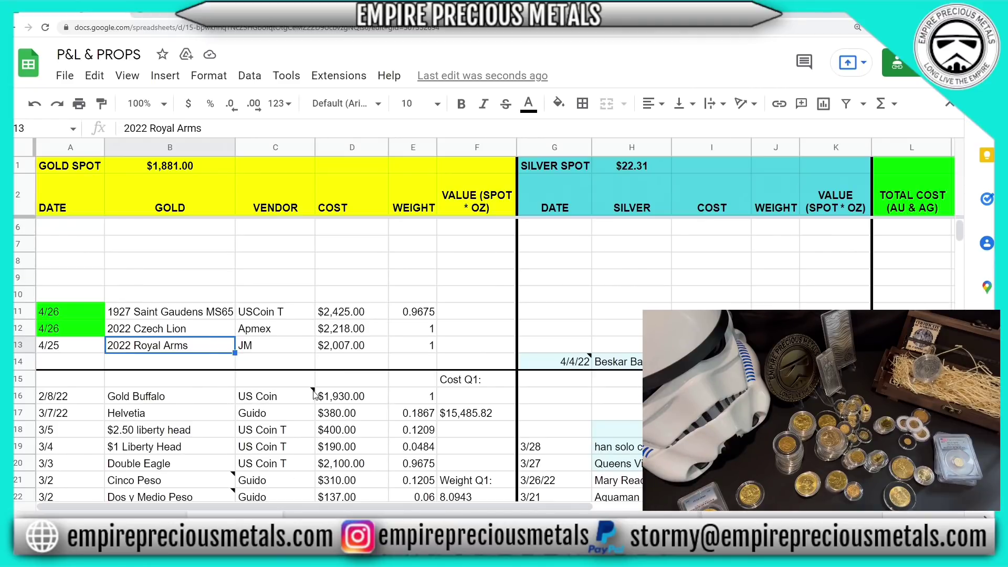
pyautogui.scroll(-2, 330, 388)
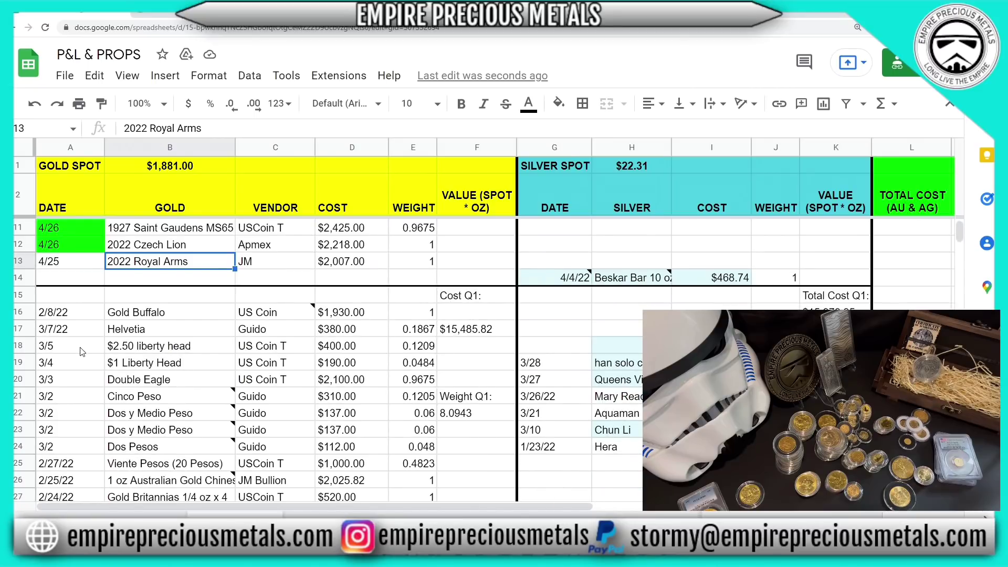
pyautogui.scroll(-4, 82, 356)
pyautogui.scroll(3, 97, 362)
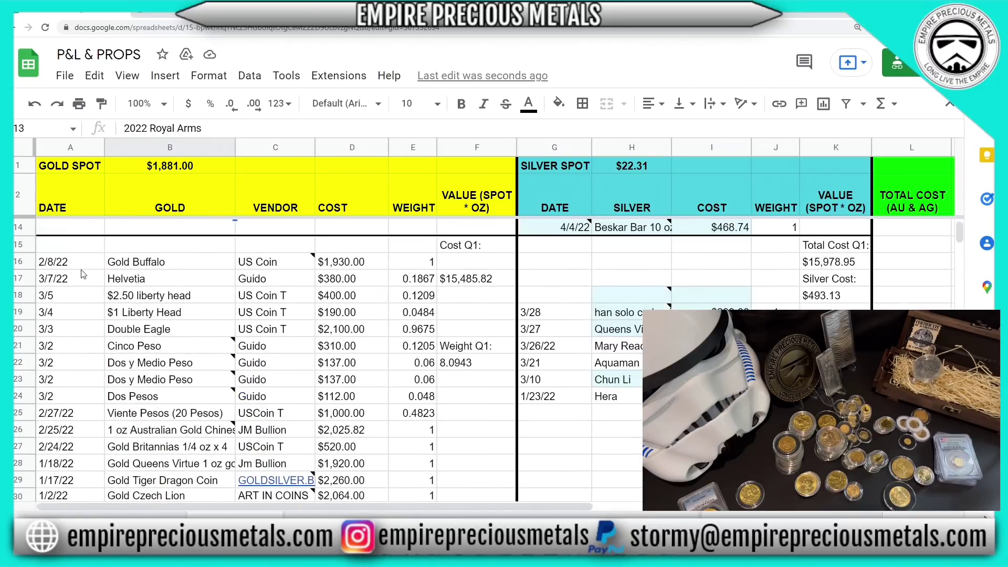
pyautogui.scroll(-2, 265, 358)
pyautogui.scroll(4, 368, 332)
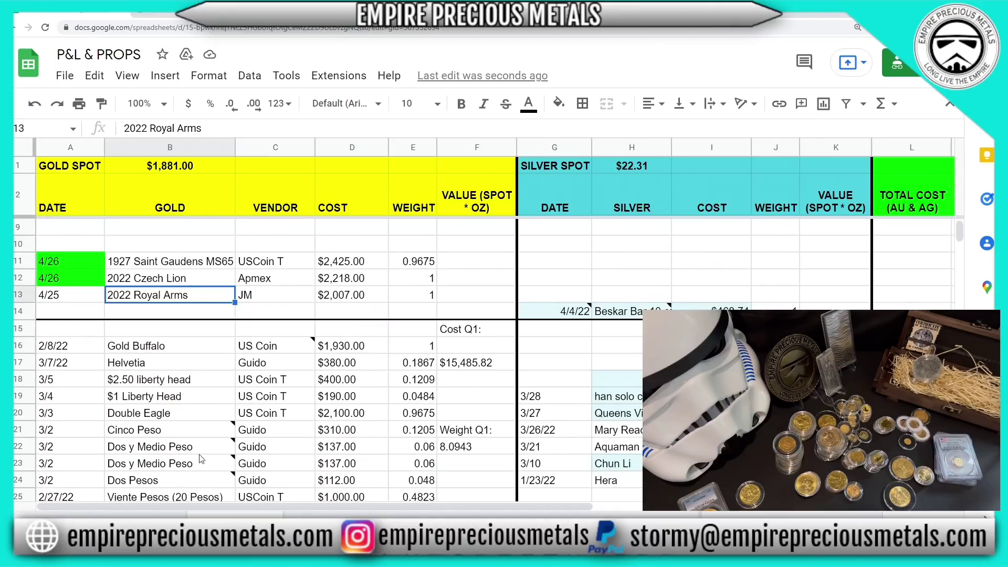
pyautogui.scroll(-1, 294, 431)
pyautogui.scroll(2, 370, 396)
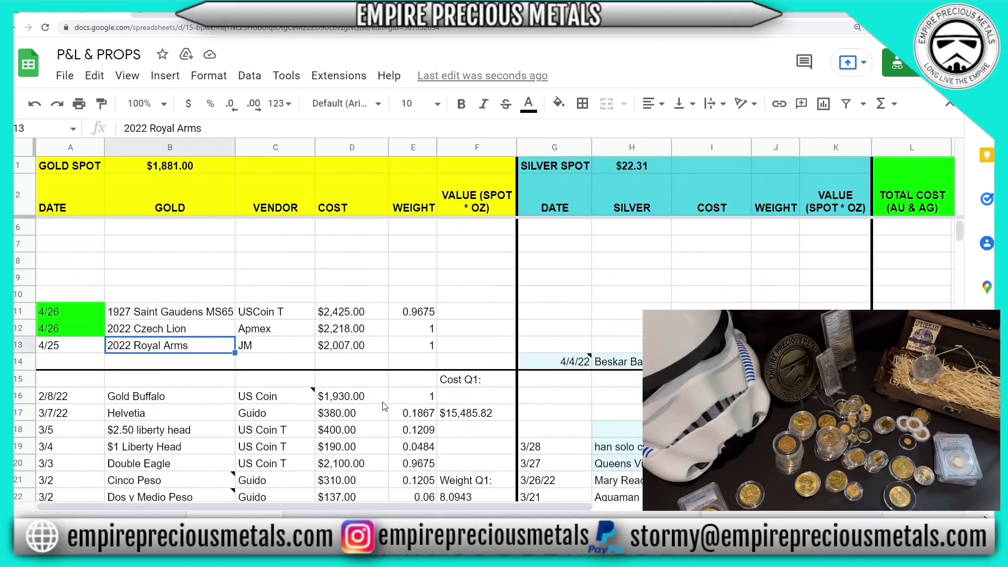
pyautogui.scroll(-1, 385, 406)
pyautogui.scroll(2, 452, 399)
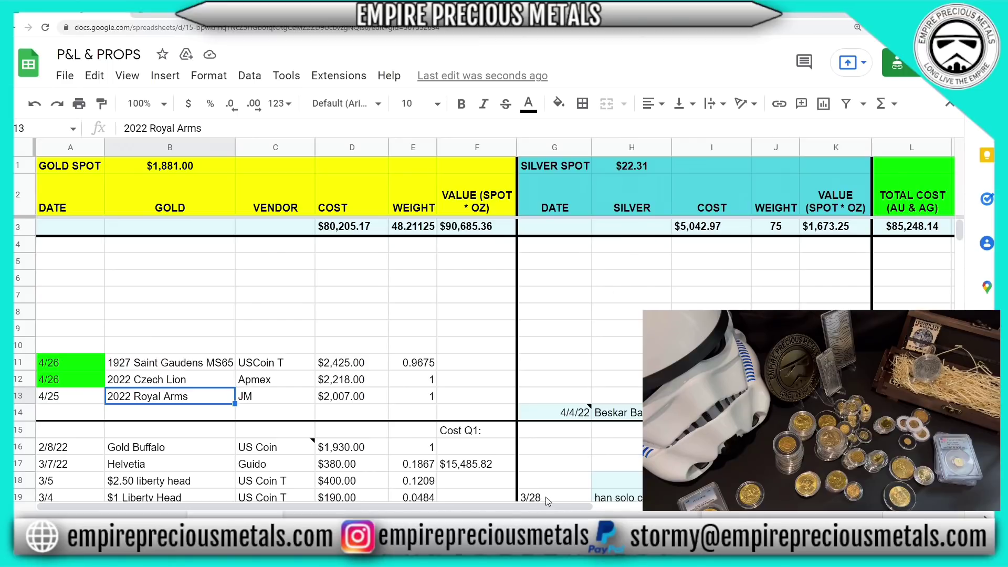
pyautogui.moveTo(545, 504); pyautogui.dragTo(698, 505)
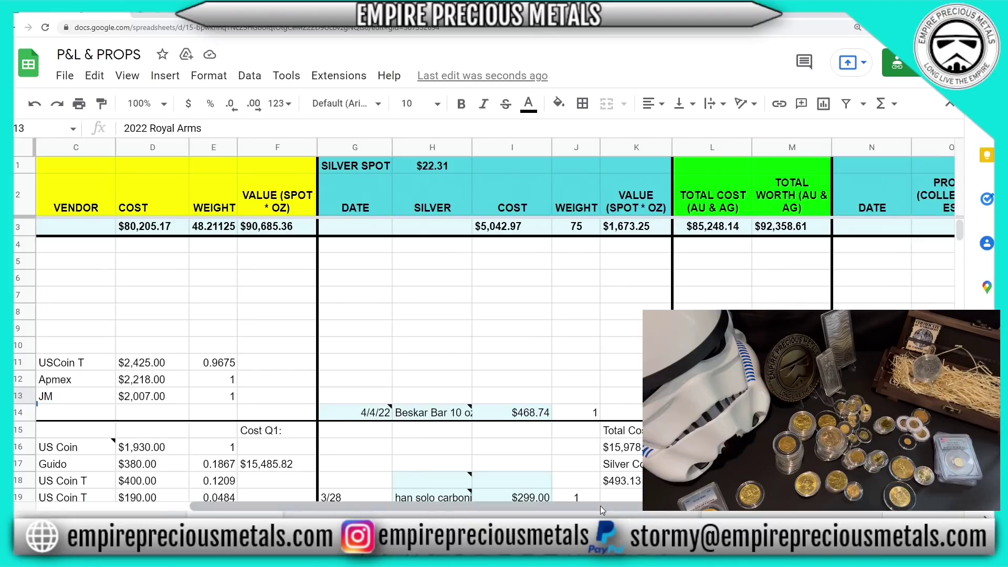
pyautogui.moveTo(600, 506); pyautogui.dragTo(404, 503)
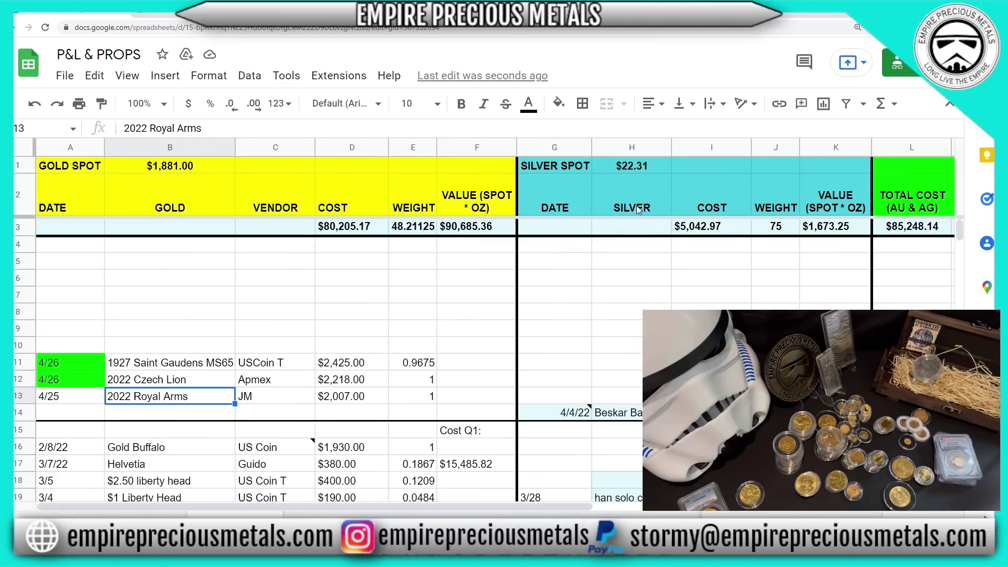
# Fill the date cell of the 2/8/22 Gold Buffalo purchase with bright green
pyautogui.scroll(-2, 407, 447)
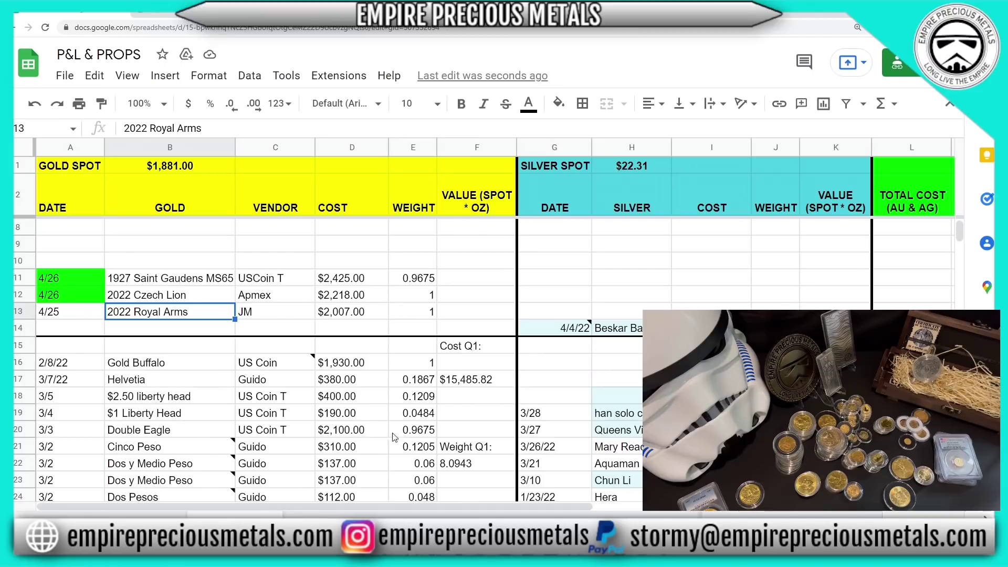
pyautogui.click(93, 369)
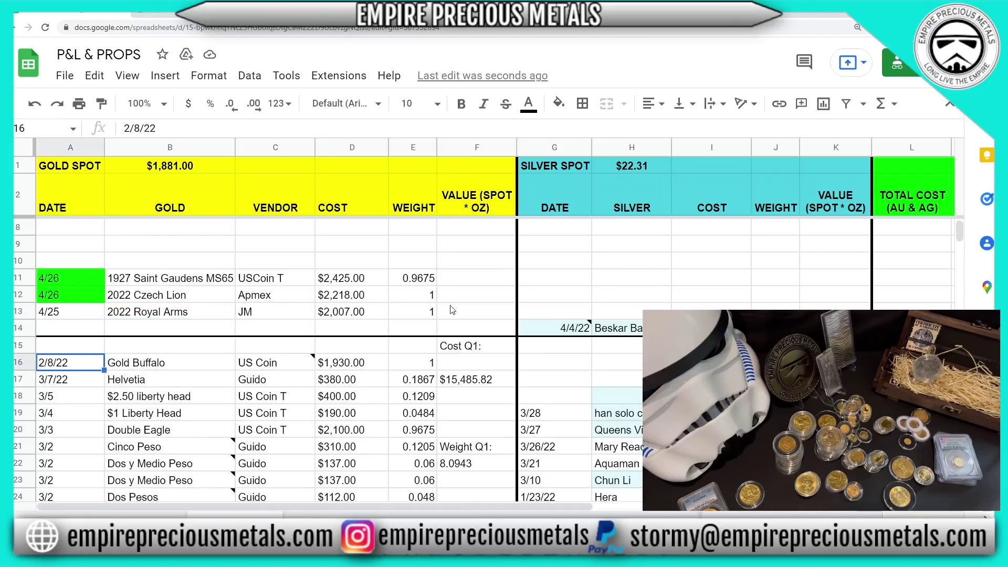
pyautogui.click(569, 106)
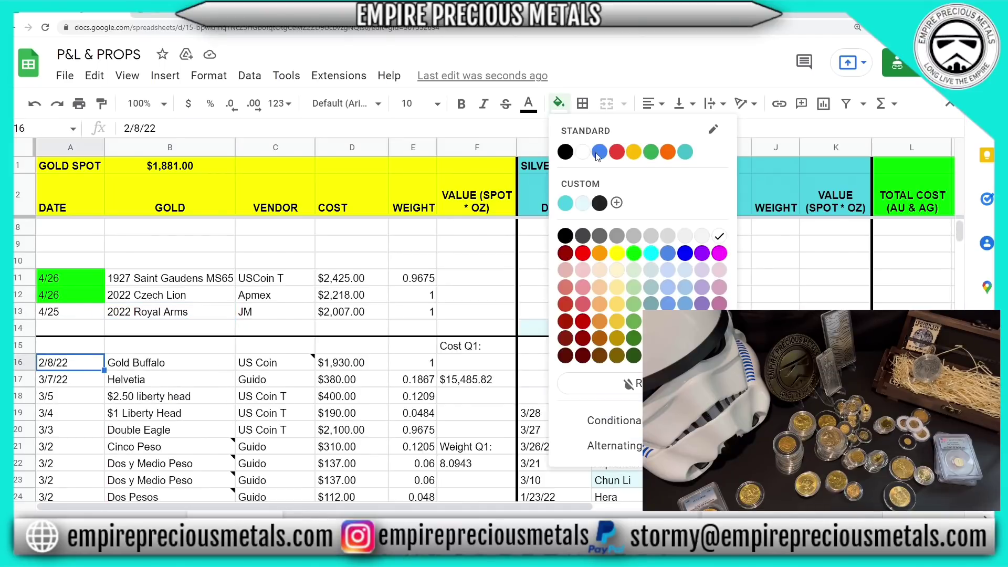
pyautogui.click(629, 255)
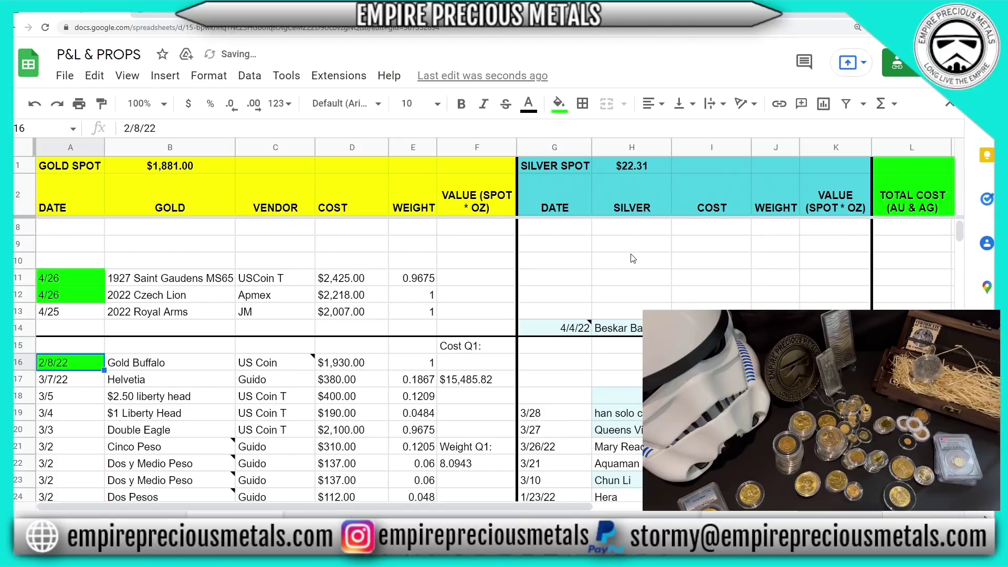